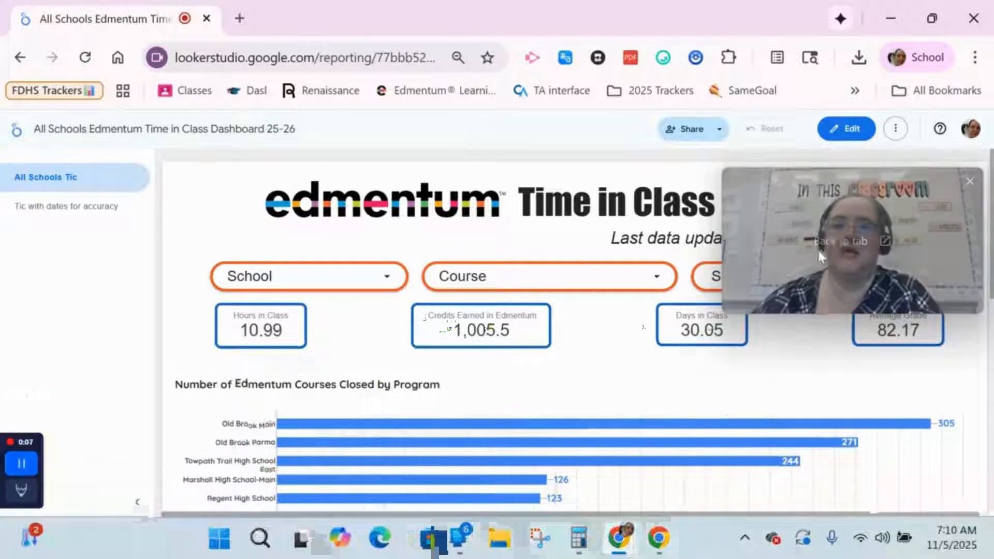
mouse_move(850, 240)
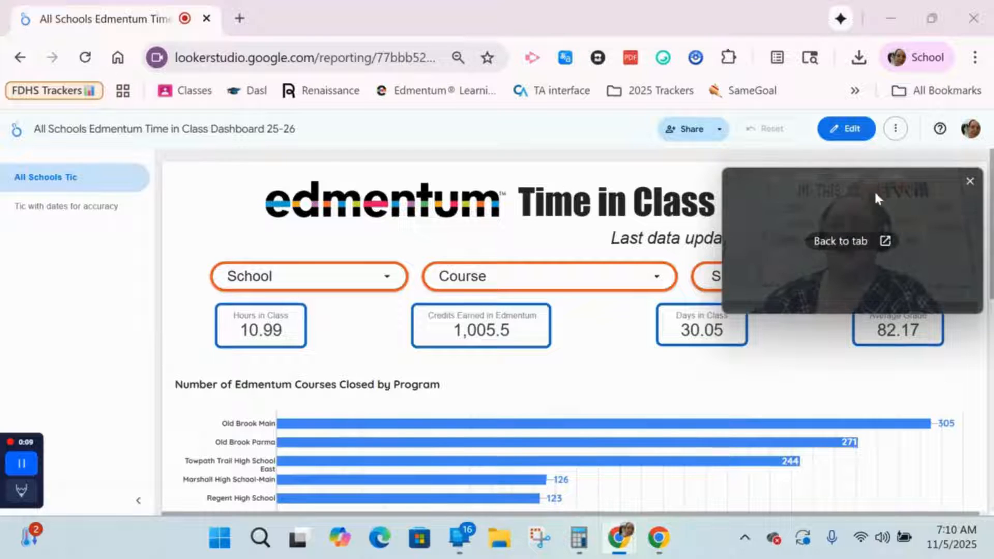
drag(875, 187, 54, 269)
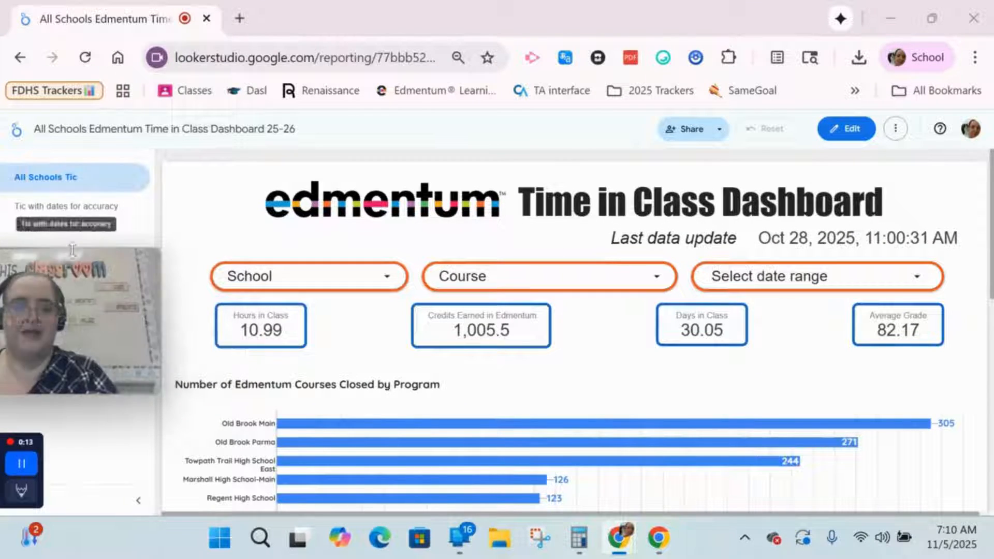
mouse_move(76, 281)
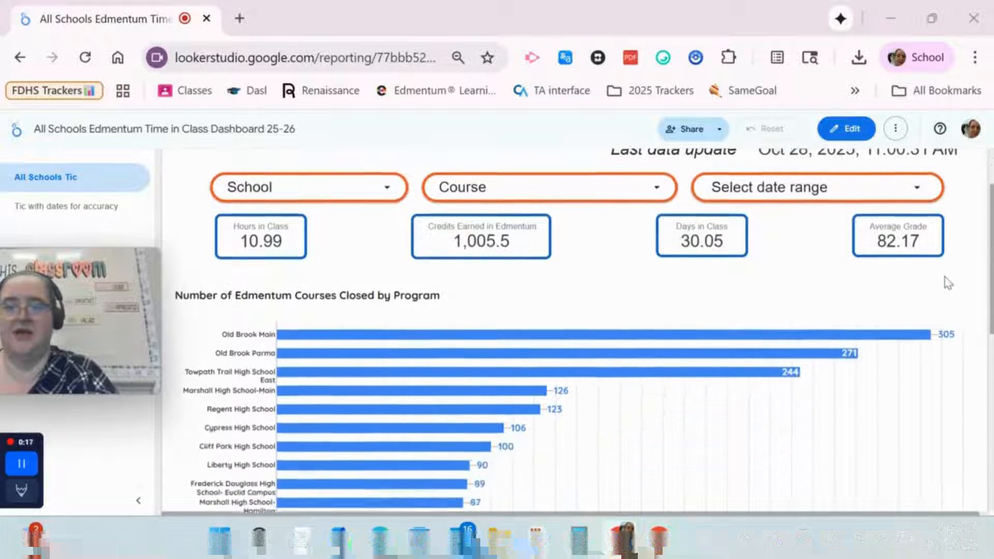
scroll(947, 282, down, 2)
scroll(945, 277, up, 2)
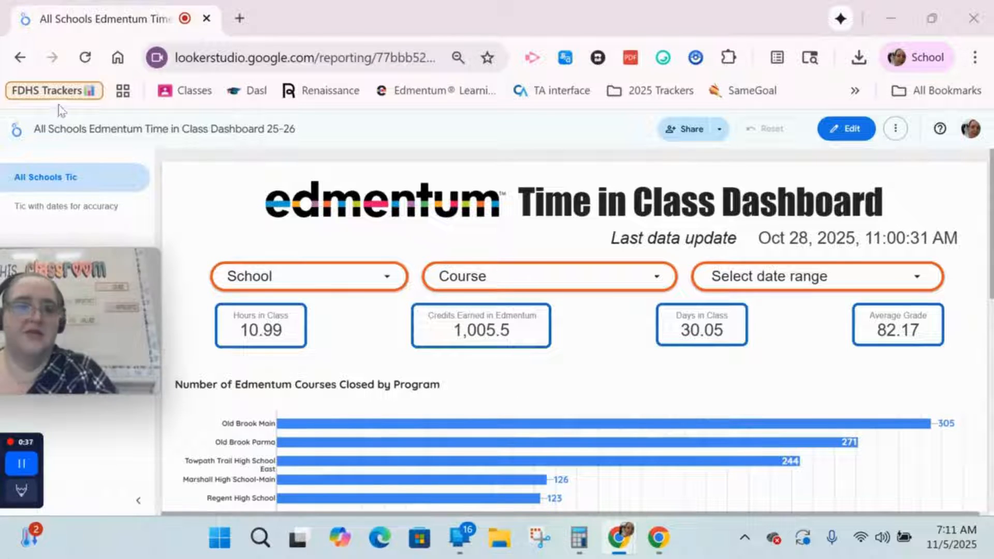
- Collapse the report's page list to widen the dashboard and move the floating video window clear of the filters
click(137, 506)
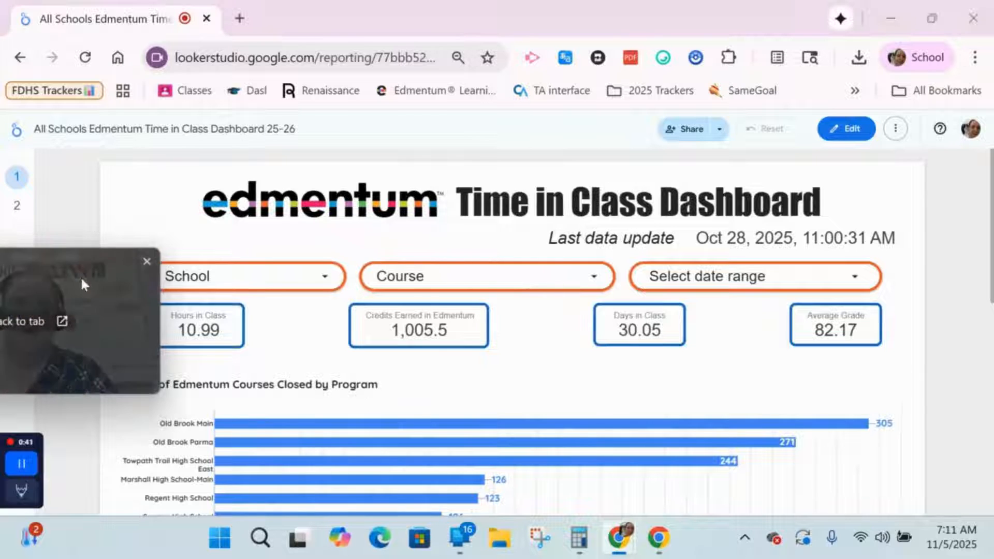
drag(79, 275, 48, 147)
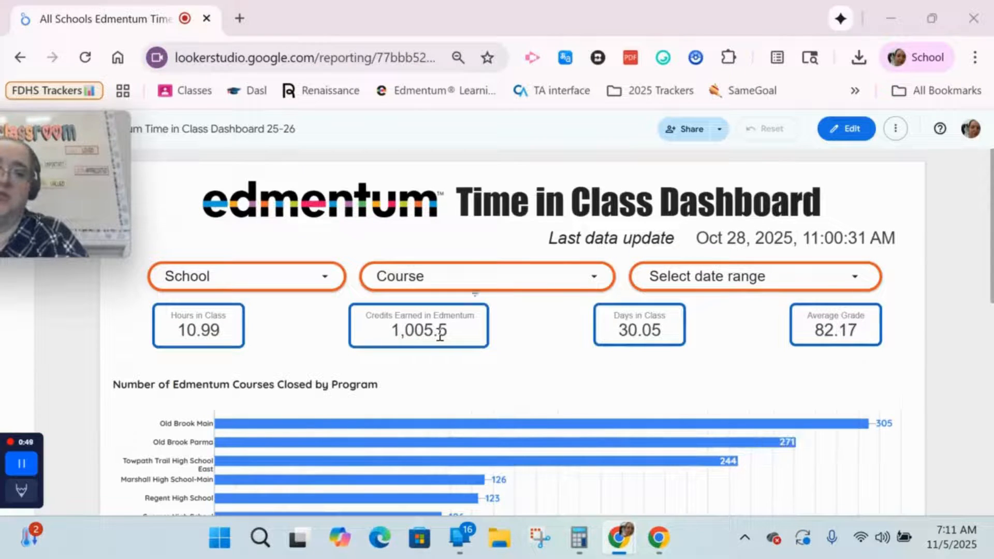
mouse_move(106, 143)
drag(104, 134, 200, 42)
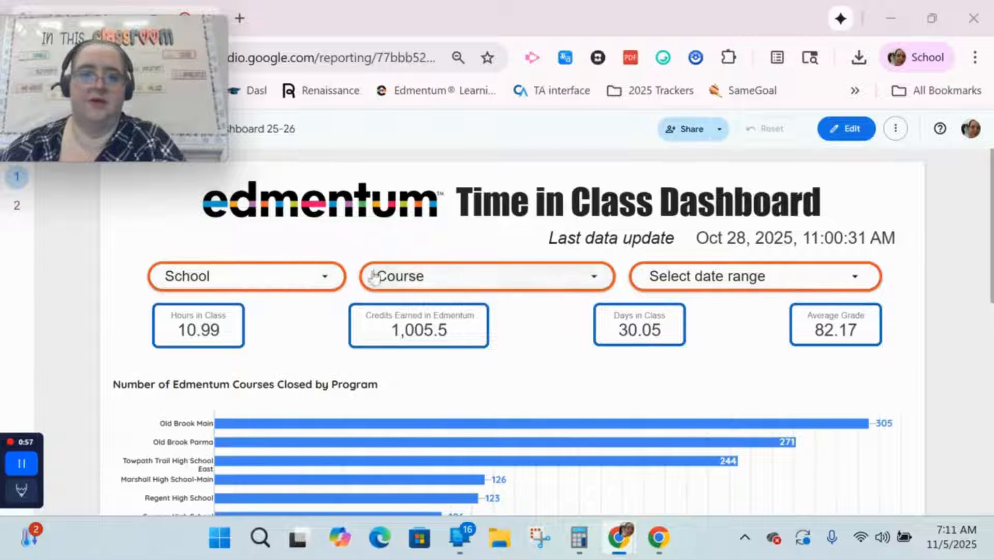
- Filter the dashboard's School control to only Cypress High School
click(321, 275)
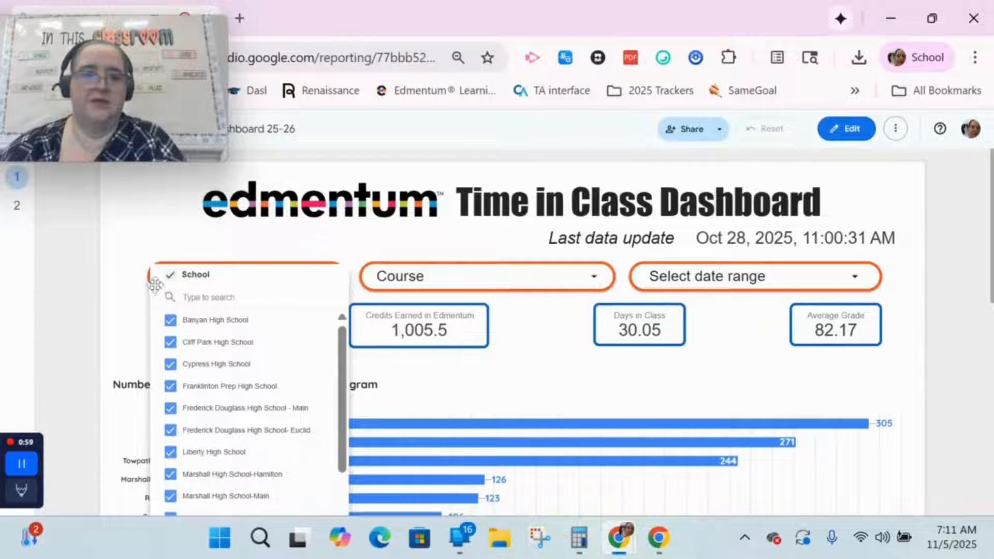
click(170, 274)
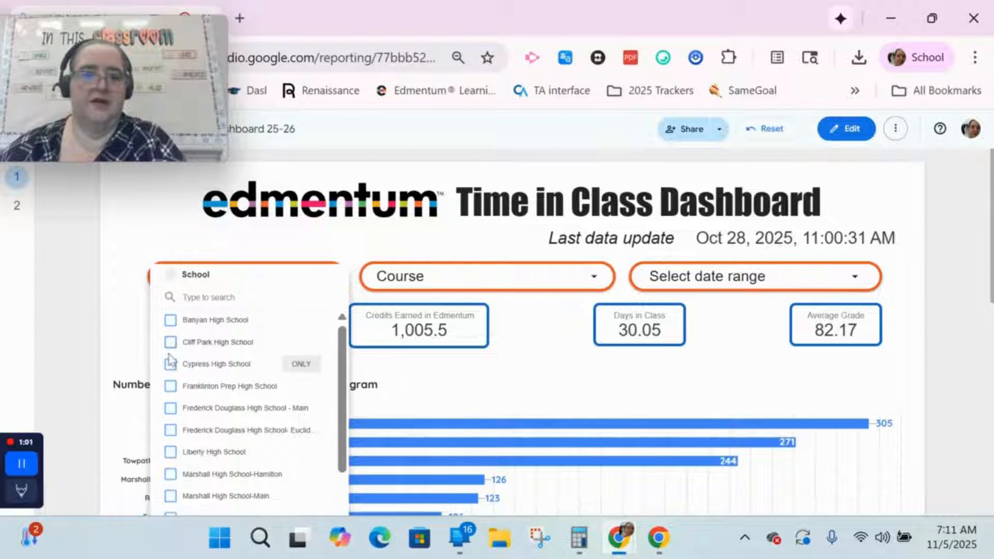
click(170, 275)
click(171, 276)
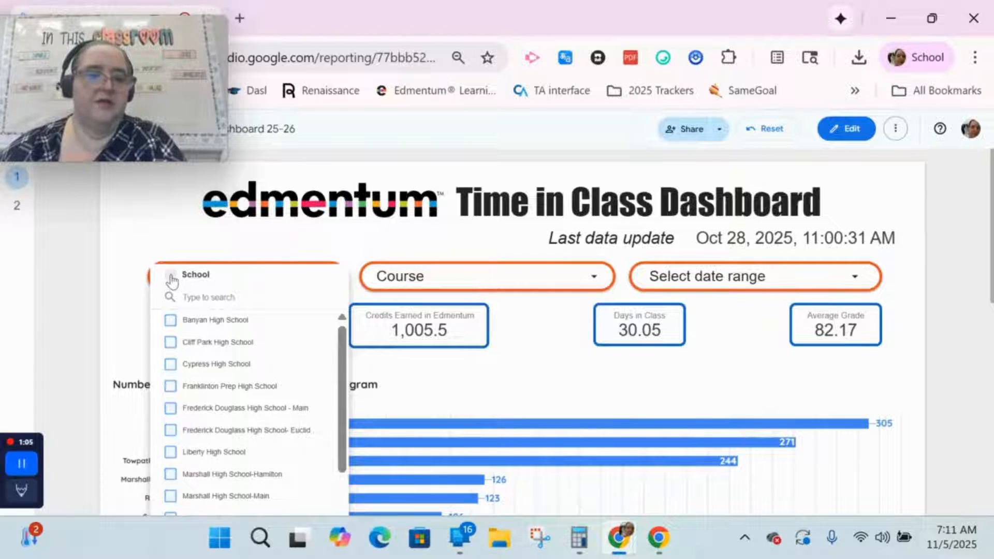
click(171, 276)
click(172, 277)
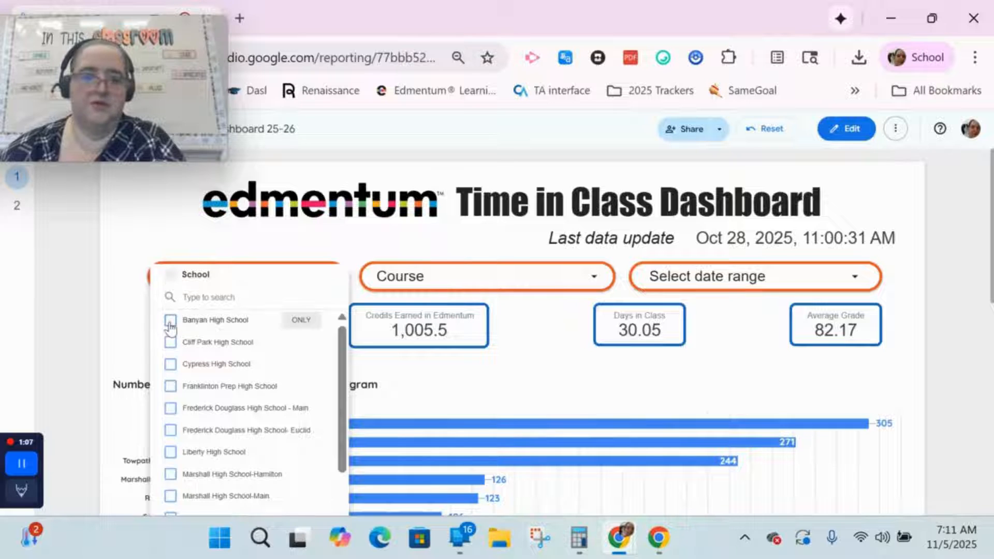
click(170, 275)
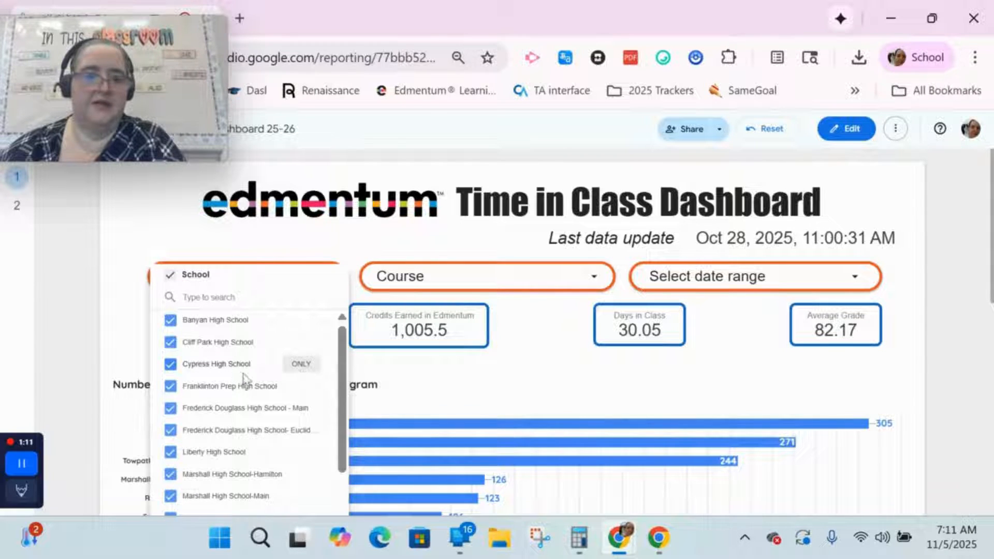
click(305, 364)
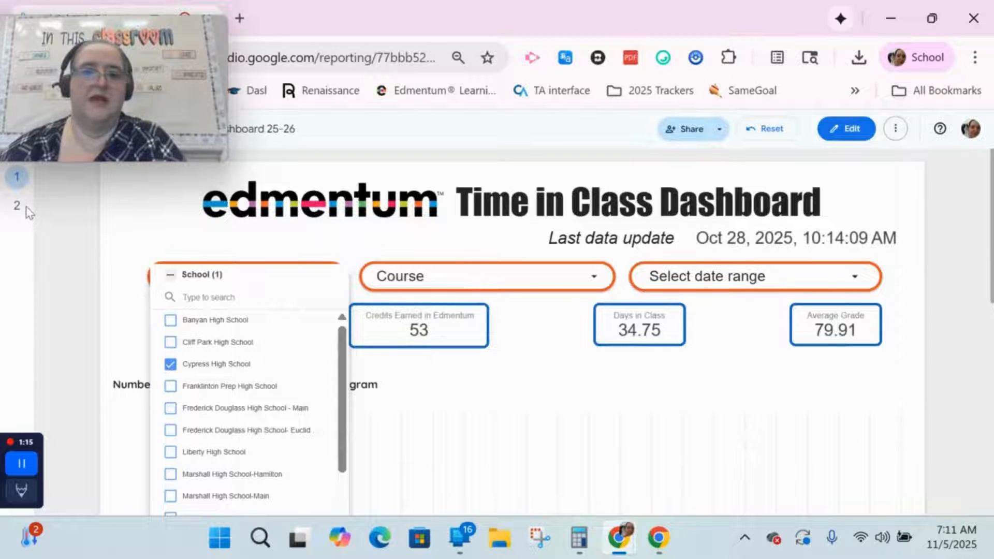
click(44, 234)
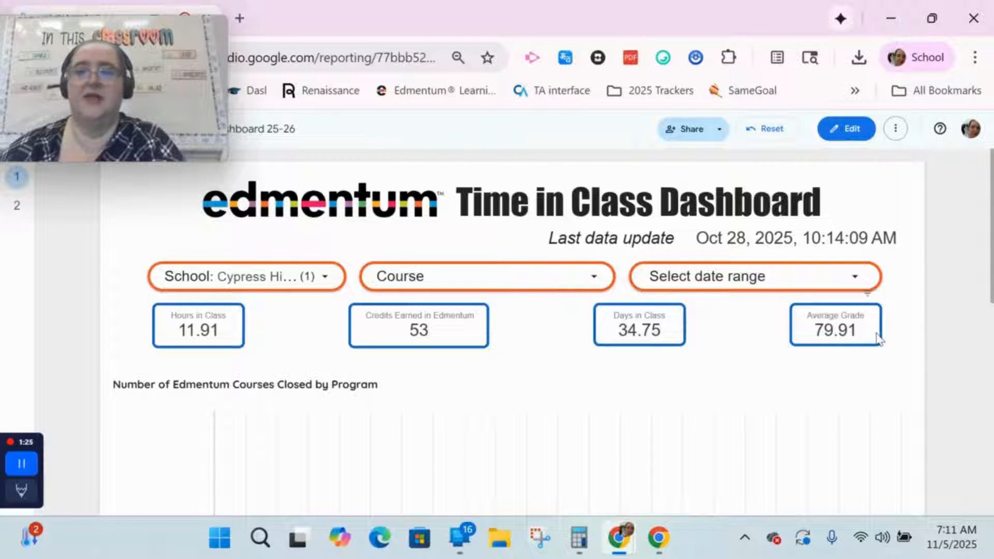
- Add Frederick Douglass High School's Euclid Campus to the School filter alongside Cypress High School
click(291, 290)
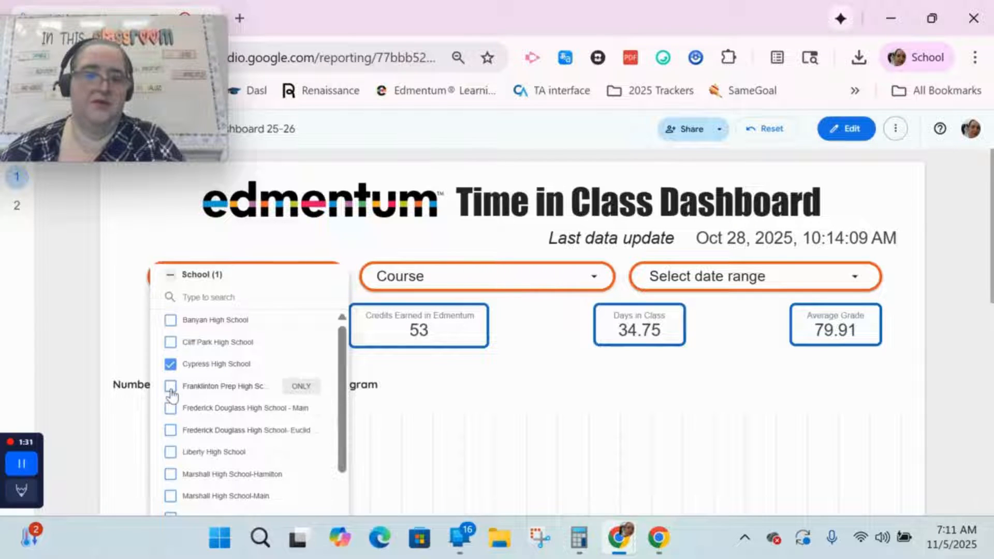
click(170, 430)
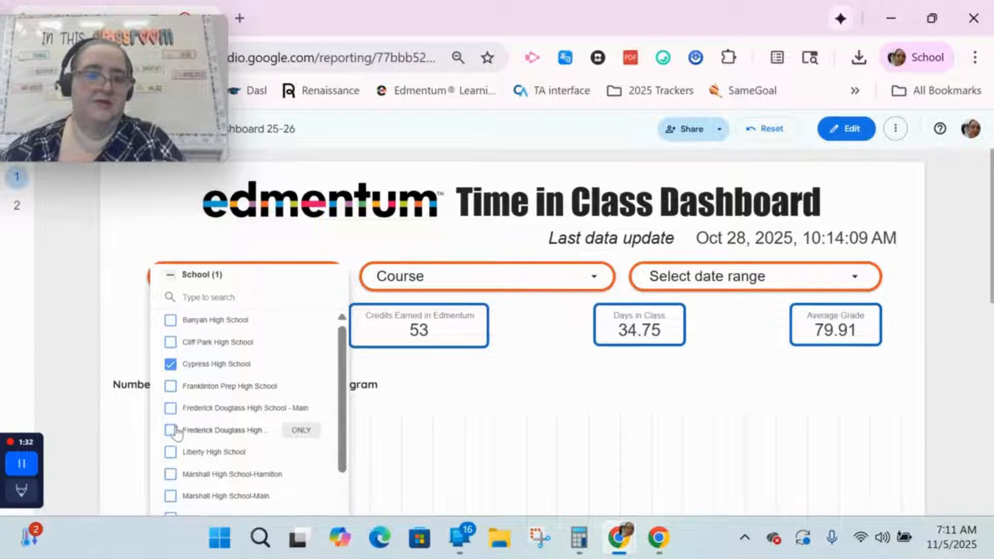
click(273, 234)
- Compare the two selected schools in the courses-closed chart and examine their combined Credits Earned in Edmentum figure
scroll(691, 333, down, 3)
mouse_move(601, 417)
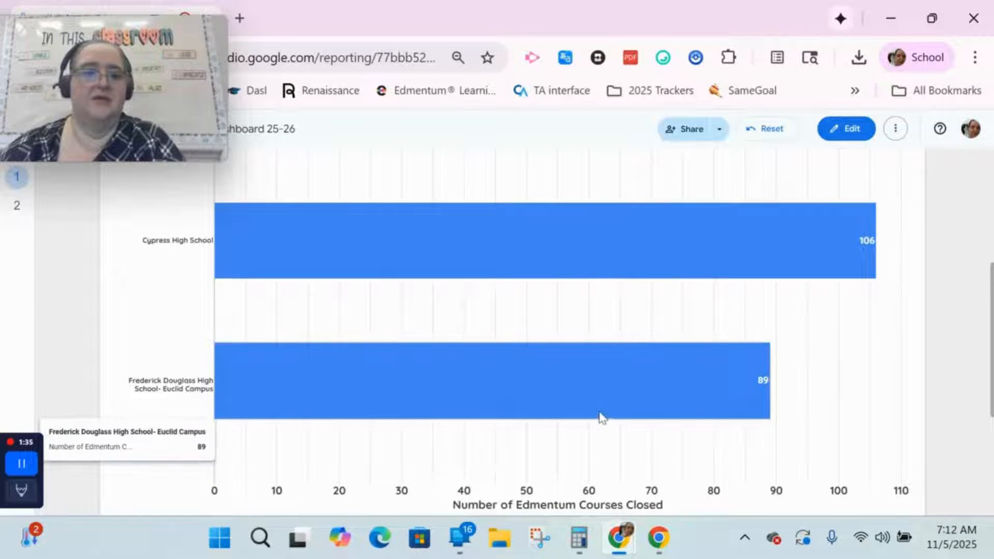
scroll(604, 403, up, 2)
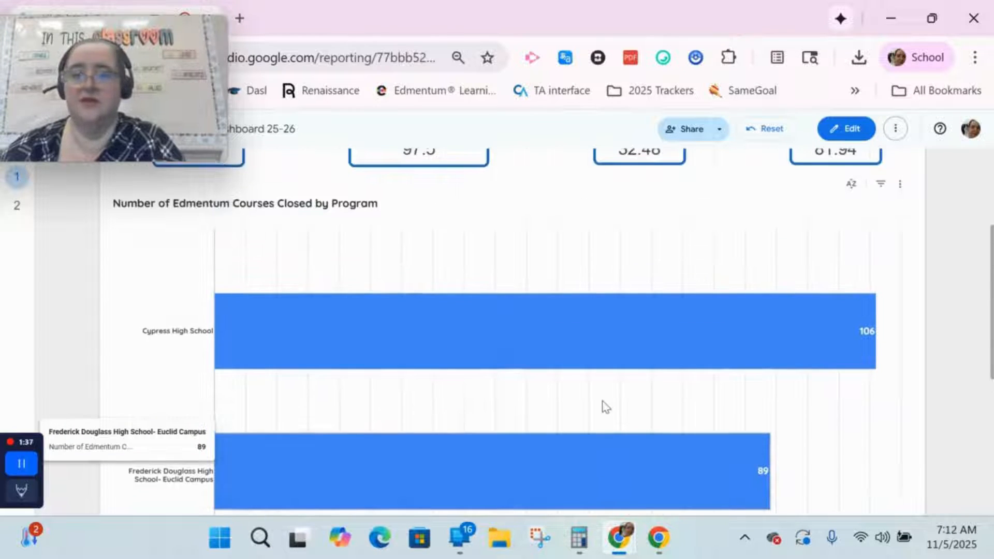
scroll(605, 407, up, 4)
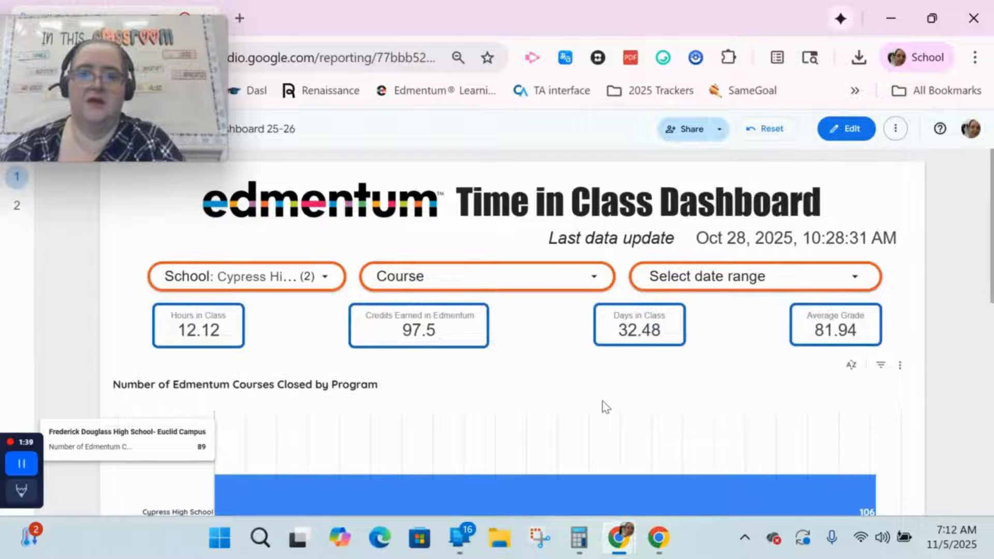
scroll(605, 403, down, 6)
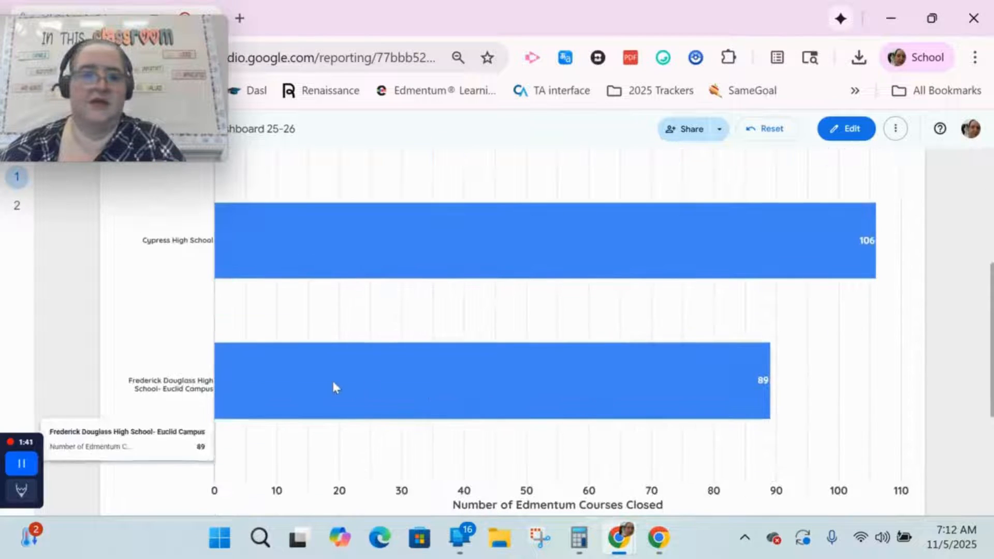
scroll(357, 398, up, 4)
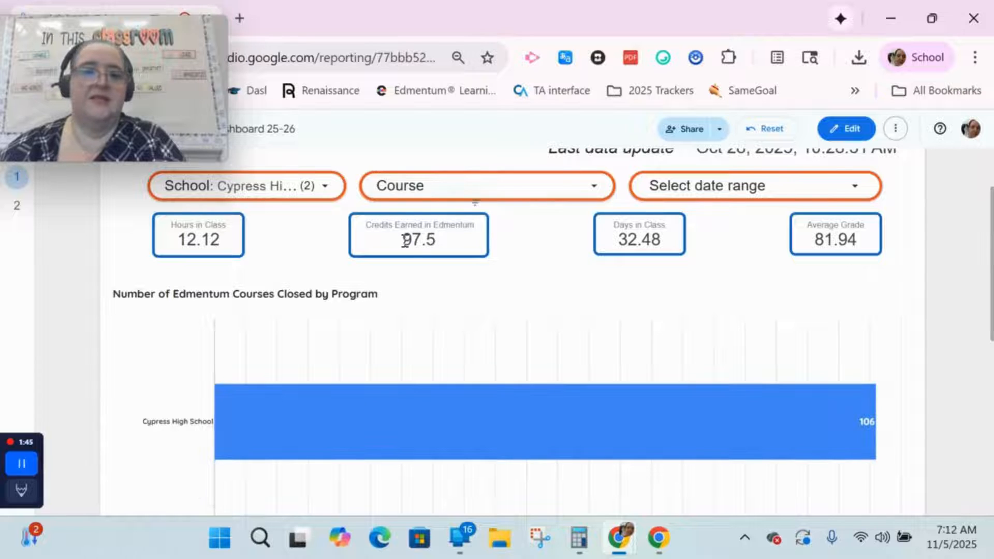
drag(404, 239, 440, 240)
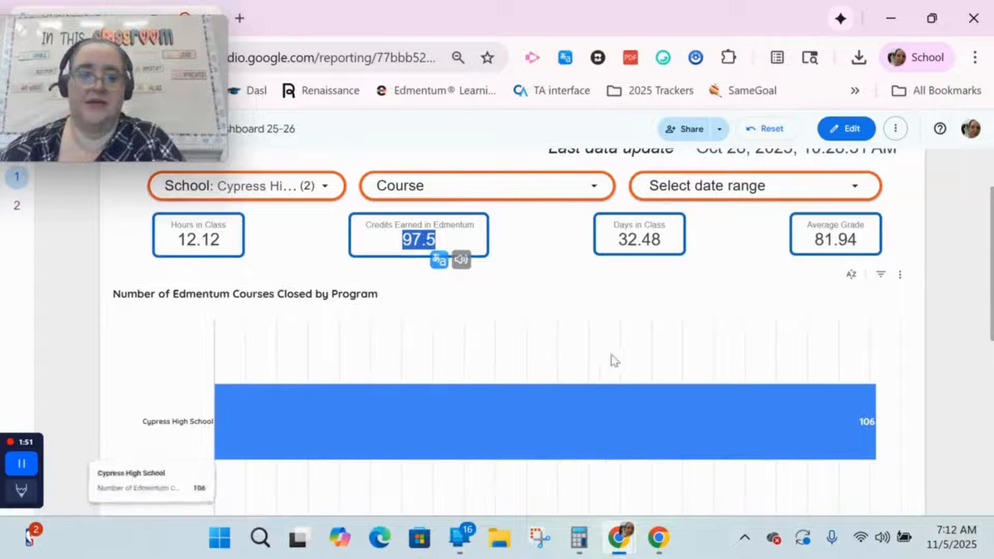
scroll(413, 286, up, 2)
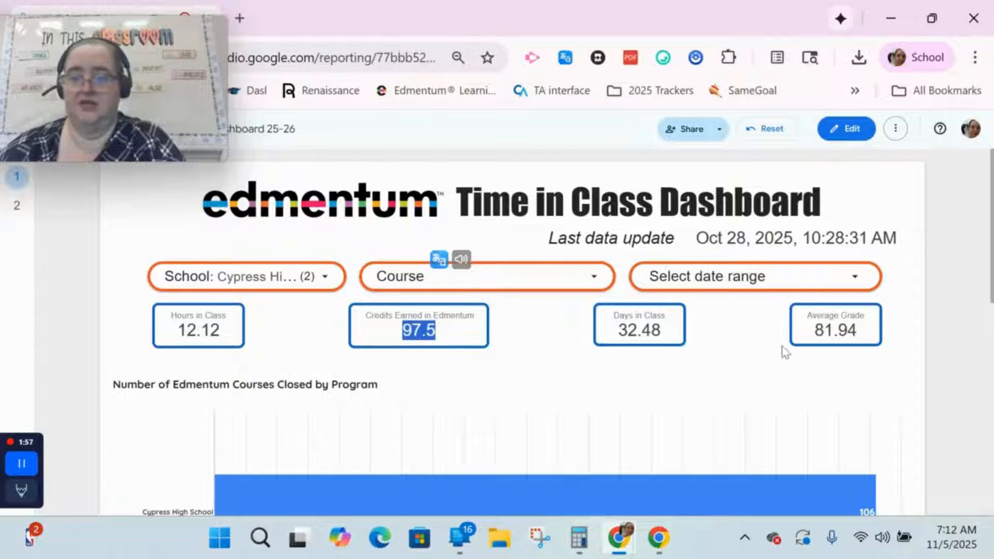
click(405, 343)
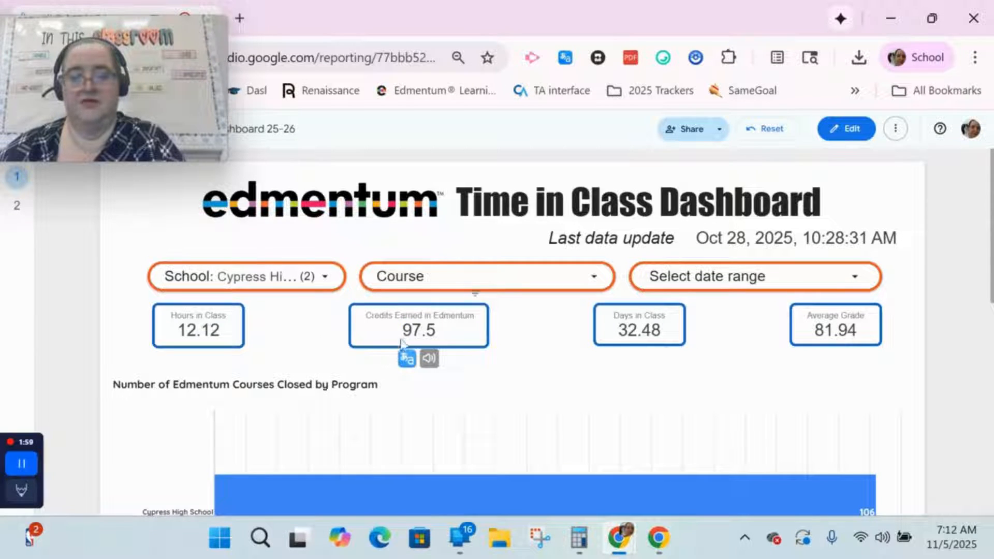
drag(404, 329, 442, 336)
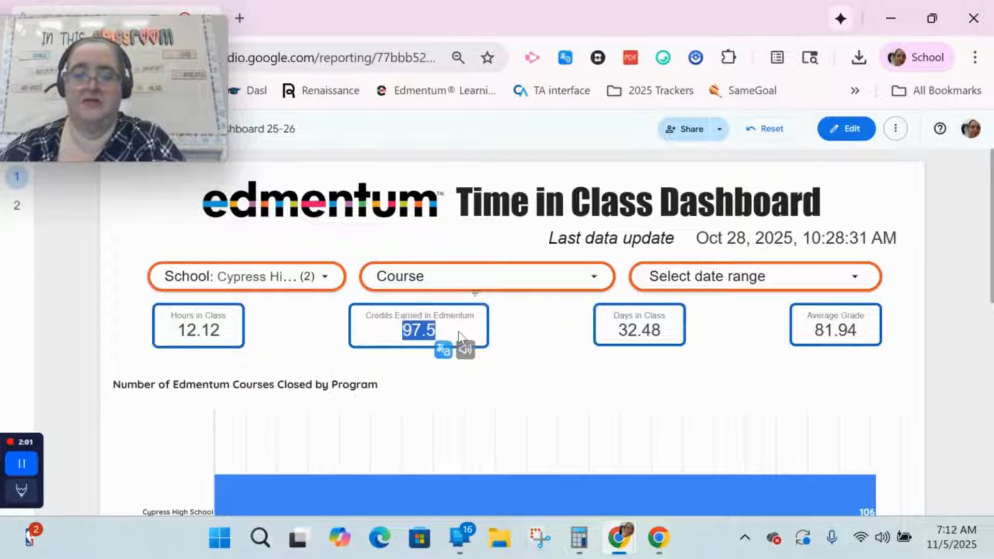
click(459, 337)
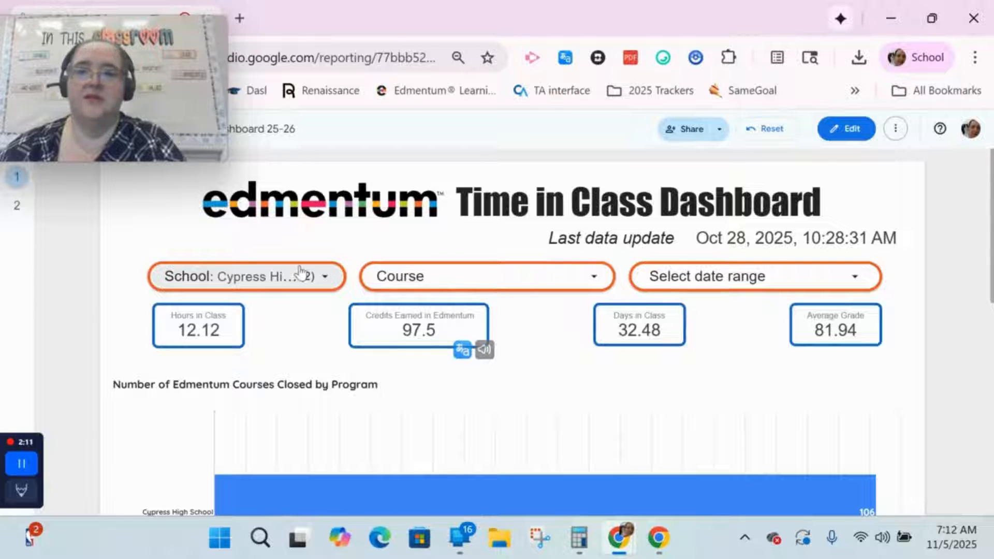
- Review the School filter's selection and reset the report's filters to their defaults
click(328, 276)
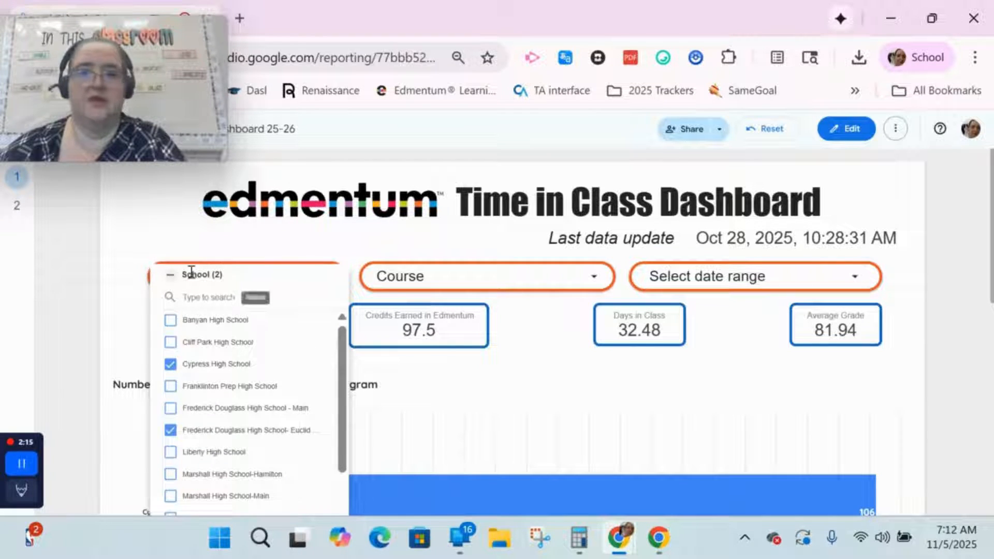
click(574, 182)
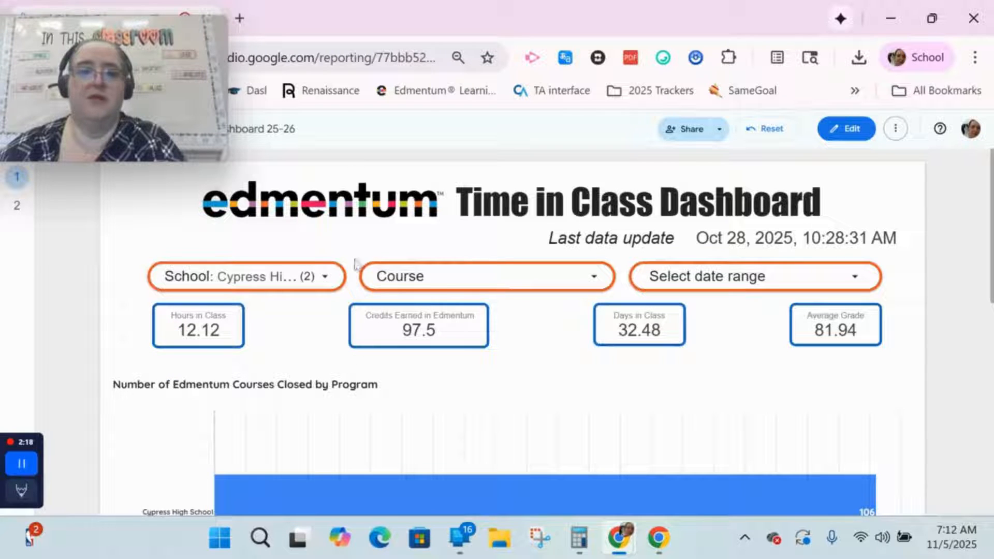
click(765, 133)
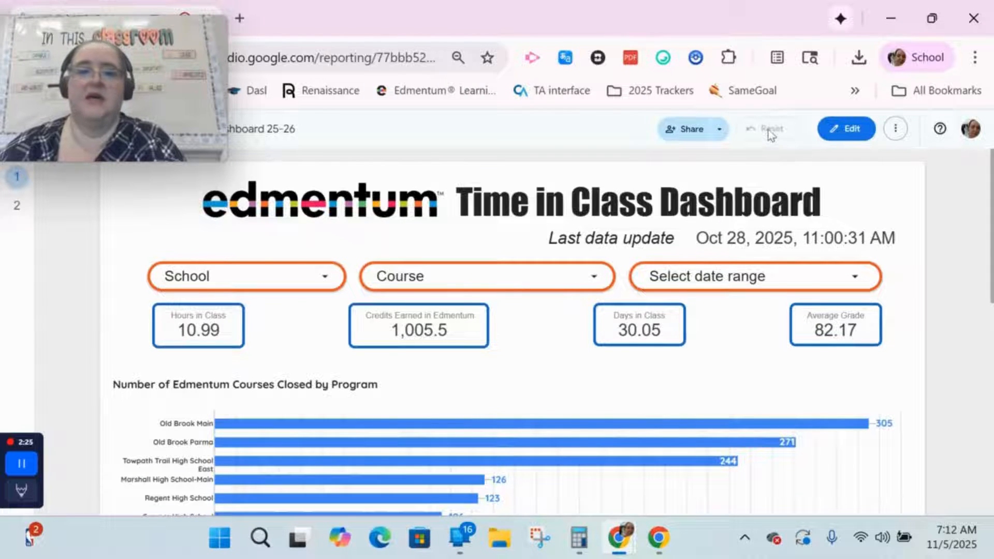
- Filter the dashboard's Course control to only MASTER 25-26 Ohio ELA II A (v2) and MASTER 25-26 Ohio ELA II B
click(540, 275)
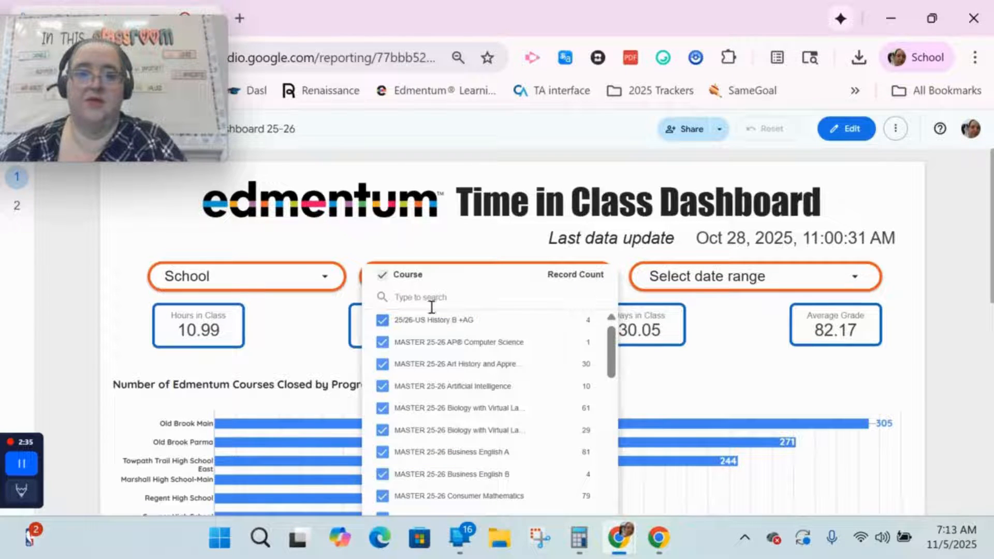
click(382, 275)
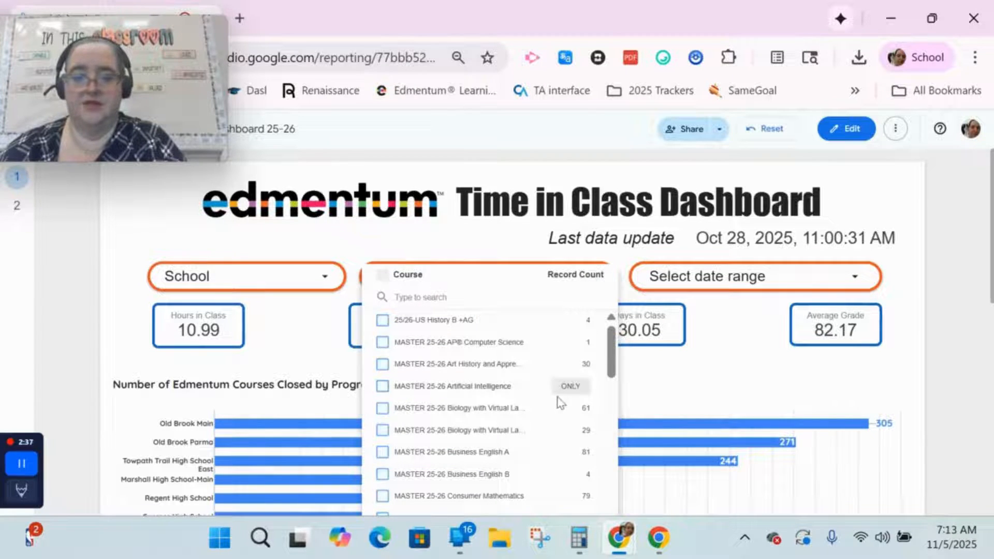
scroll(558, 402, down, 2)
scroll(558, 401, down, 10)
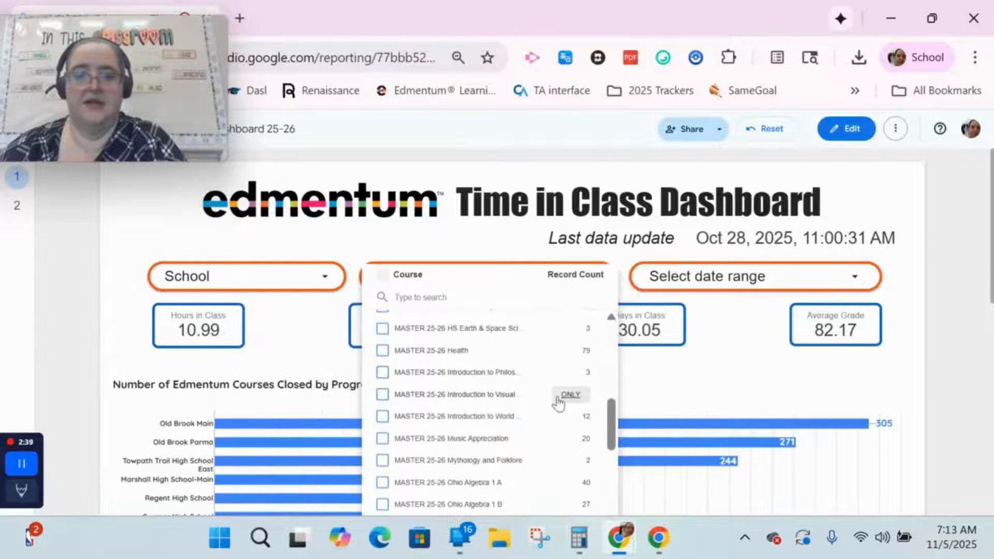
click(382, 497)
scroll(386, 442, down, 2)
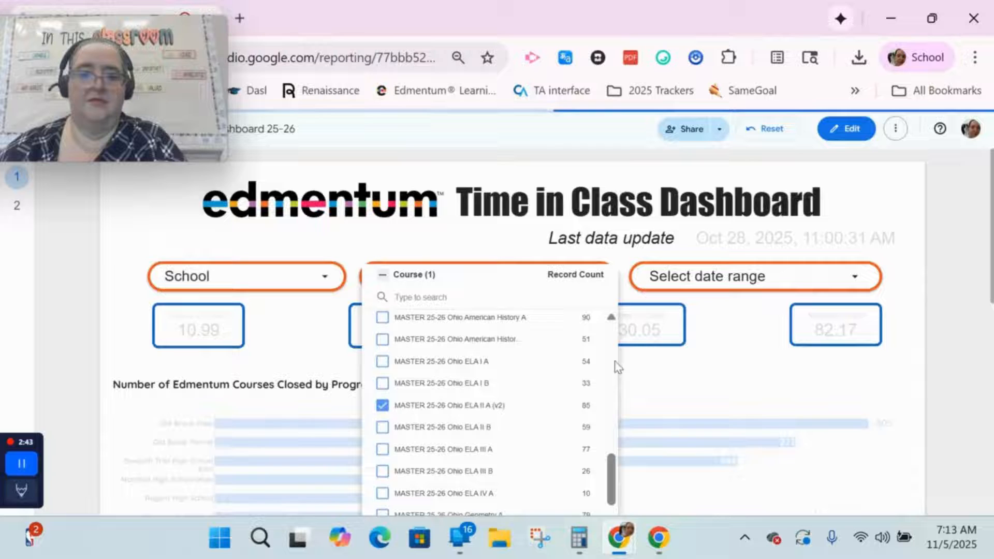
click(384, 429)
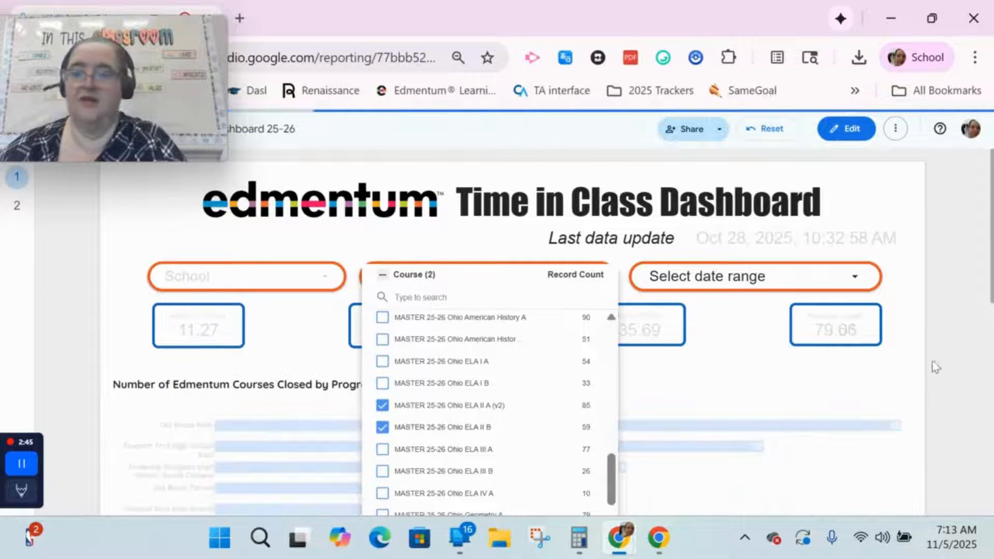
click(931, 334)
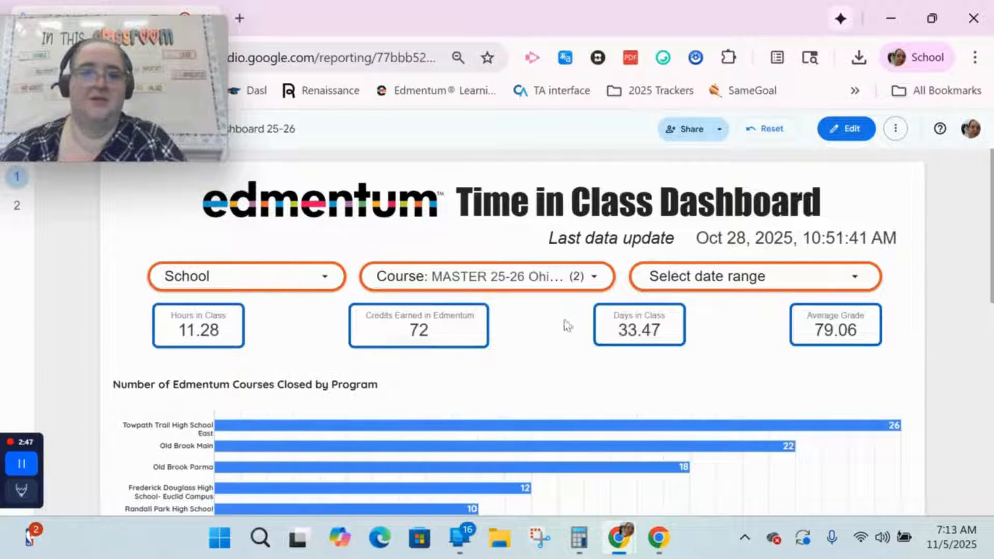
- Examine the credits, hours, days and average grade figures and the courses-closed chart for the two filtered ELA II courses
double_click(424, 329)
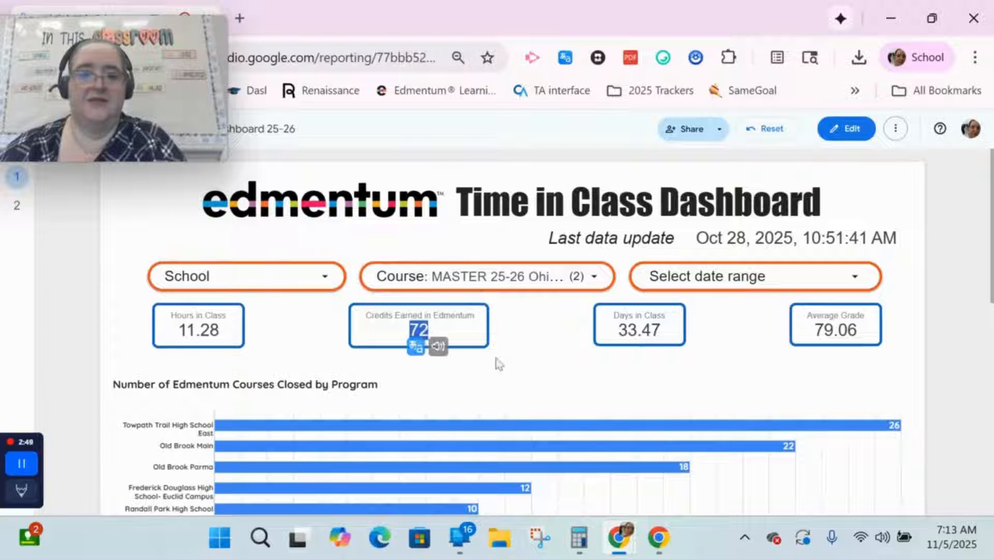
scroll(572, 373, down, 5)
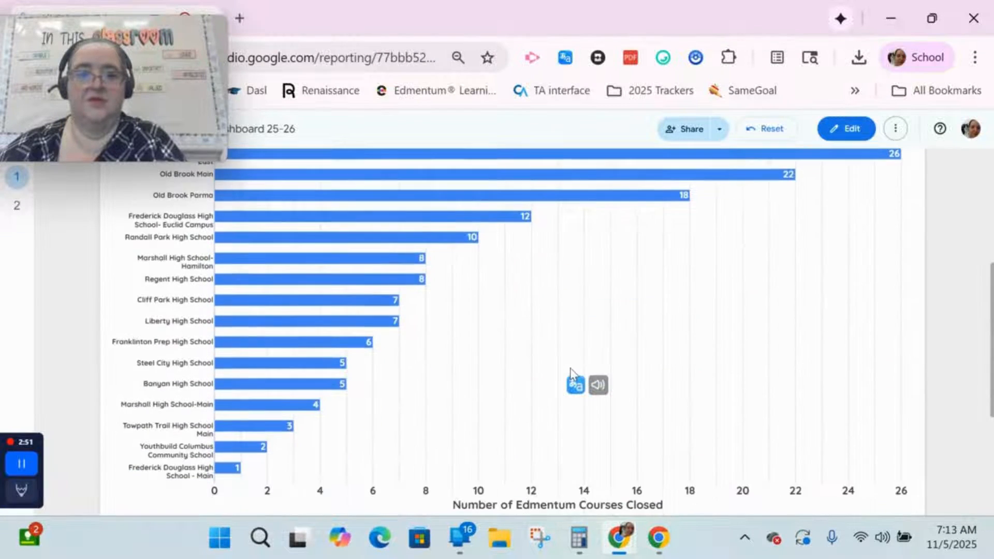
scroll(572, 373, up, 2)
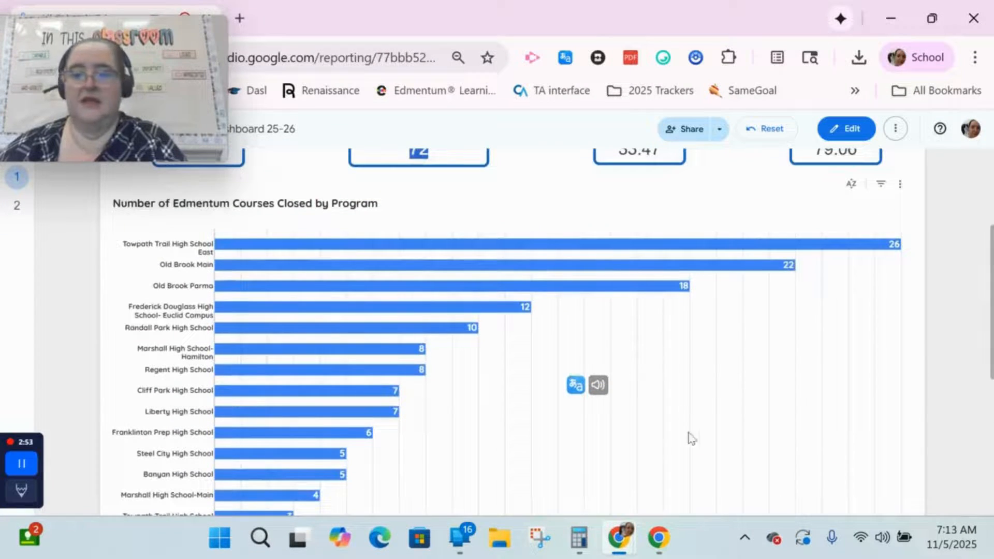
scroll(692, 439, up, 4)
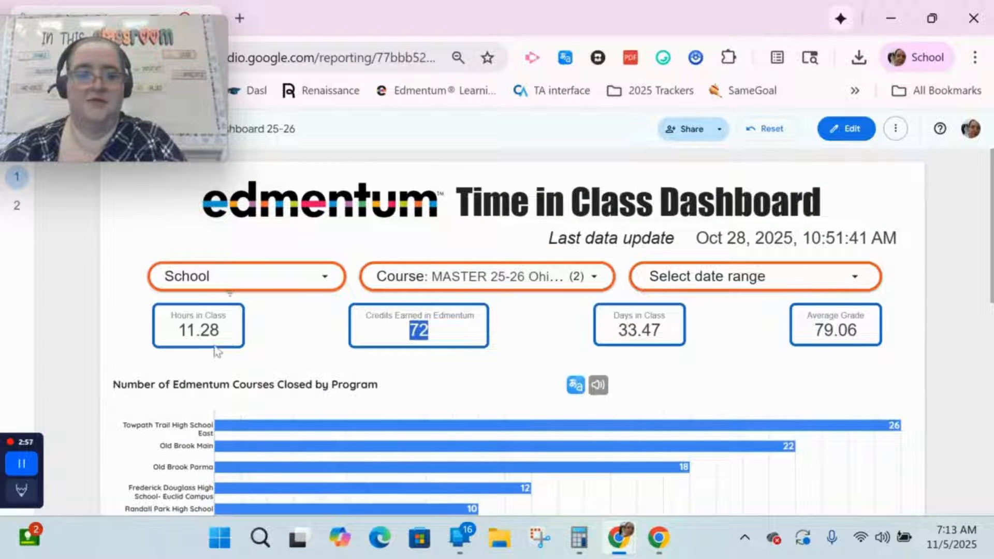
drag(184, 329, 233, 337)
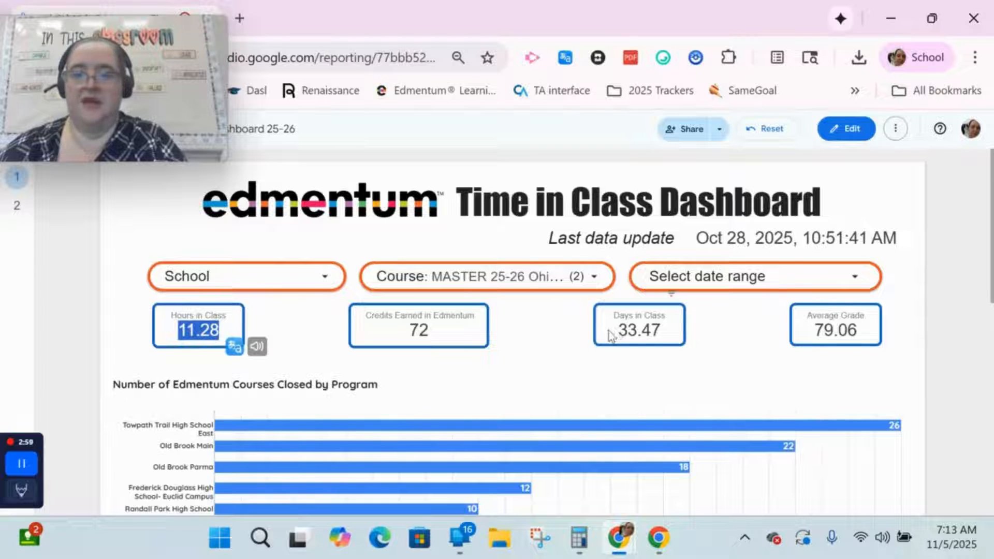
drag(614, 332, 901, 330)
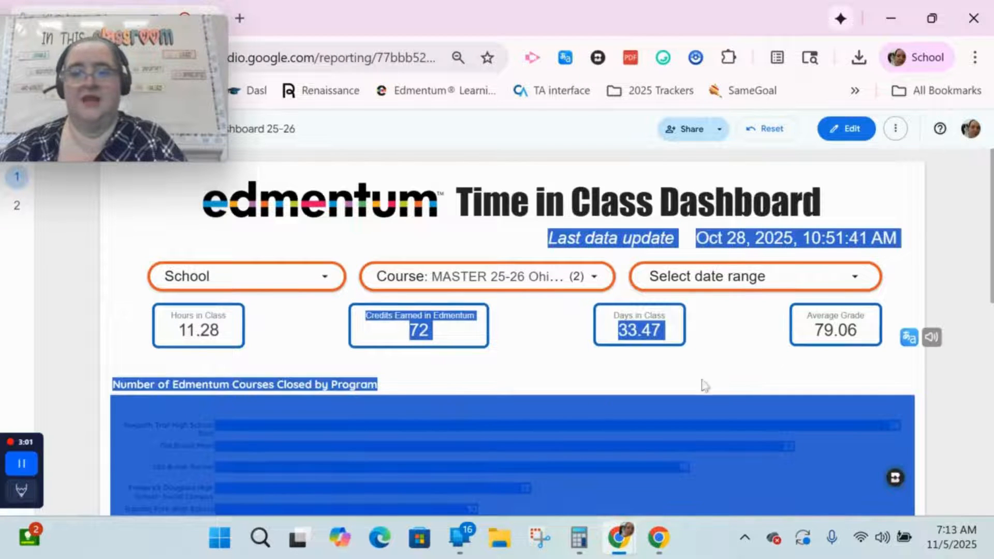
click(737, 371)
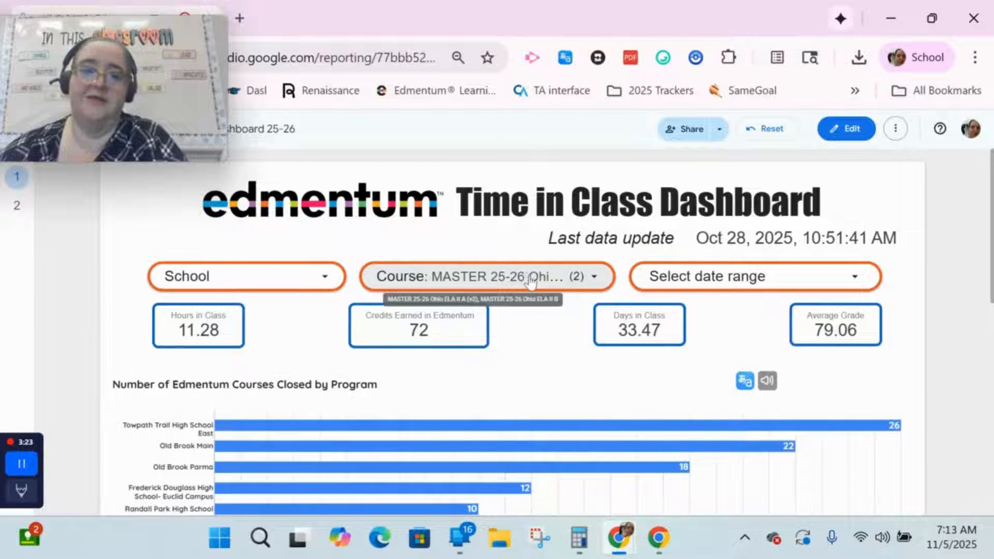
- Review the Course filter's options and reset the report to clear the course selection
click(593, 282)
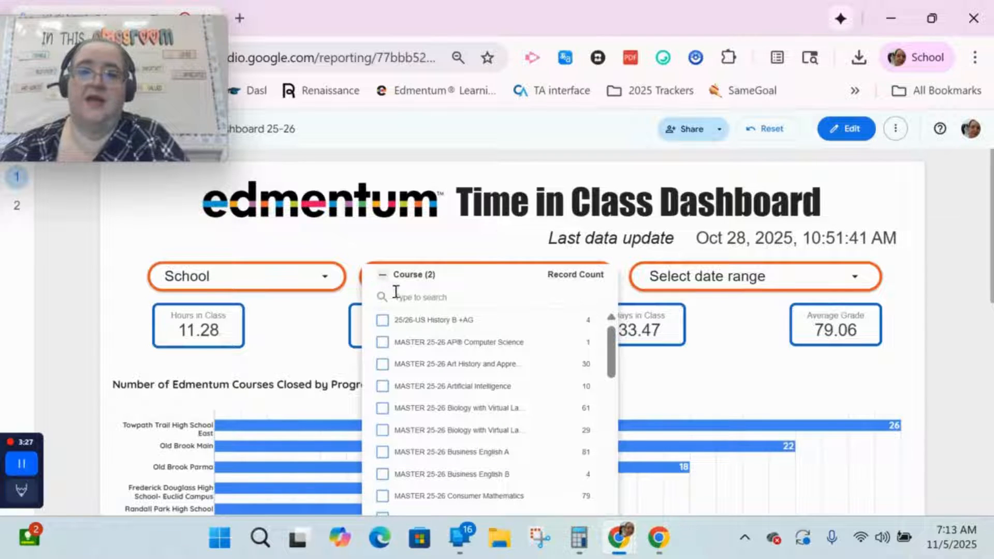
click(590, 196)
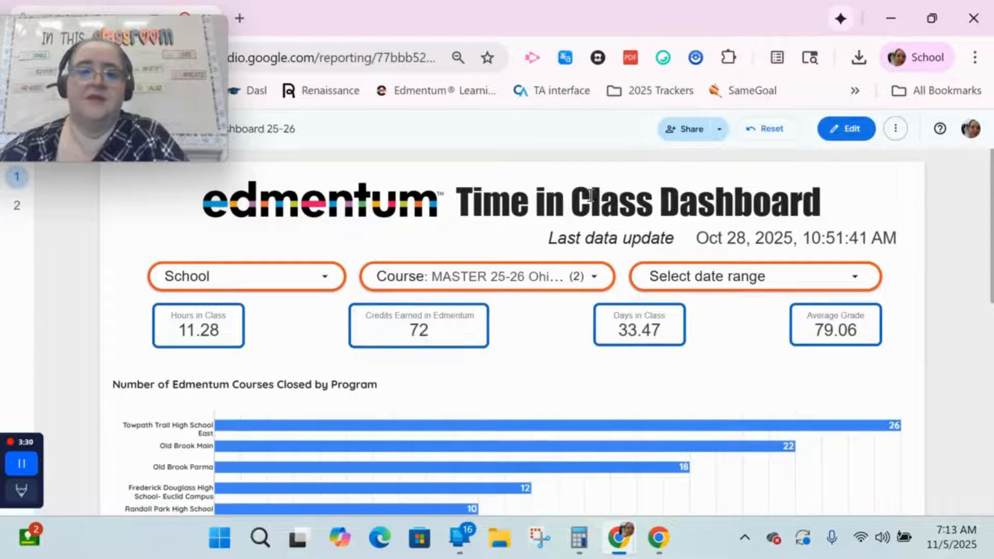
click(768, 136)
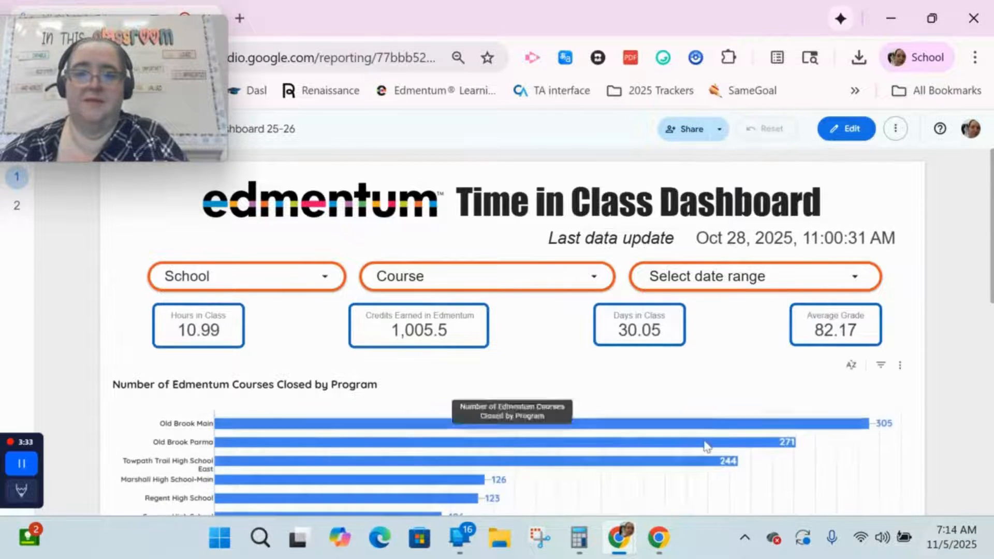
- Filter the dashboard to the fixed date range Oct 1, 2025 to Oct 31, 2025 and review the courses-closed chart
click(781, 292)
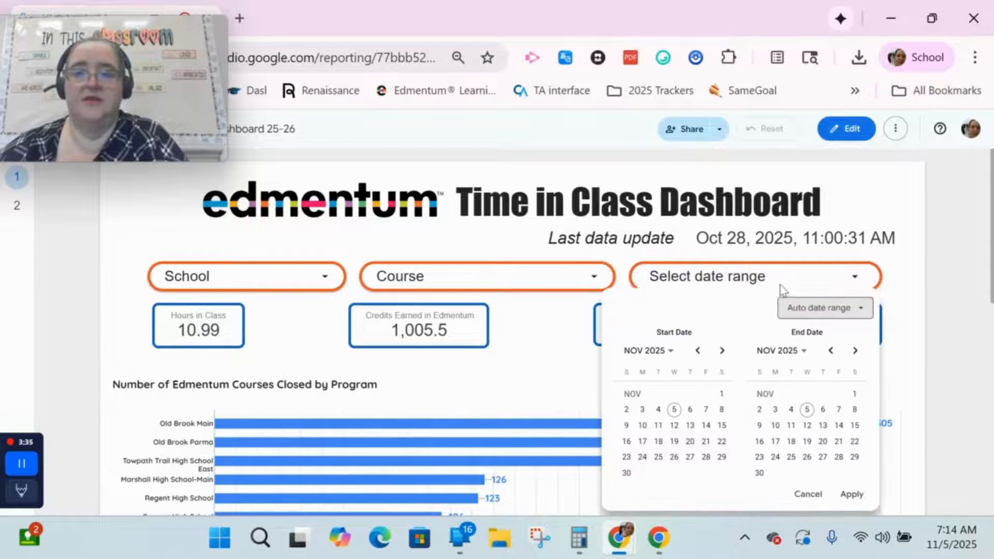
click(698, 351)
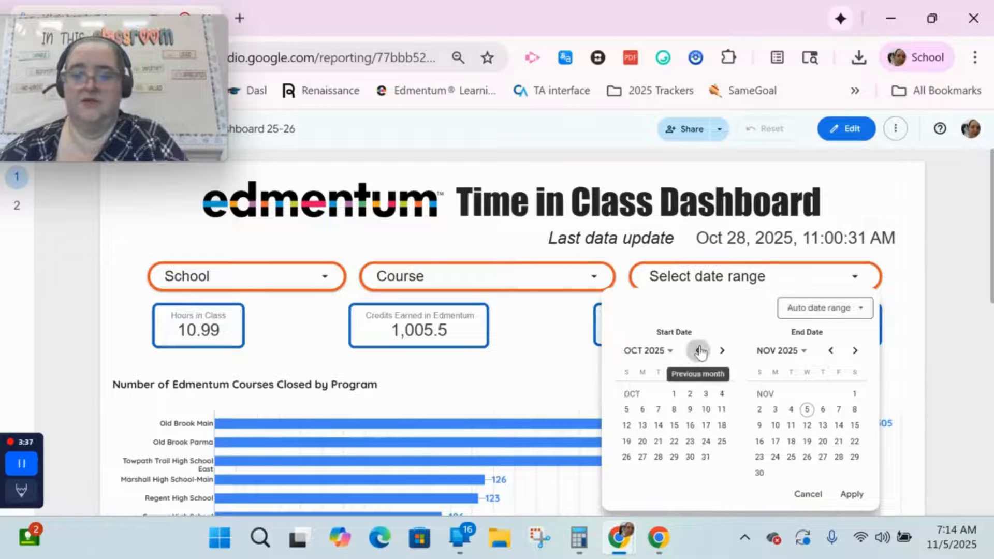
click(674, 393)
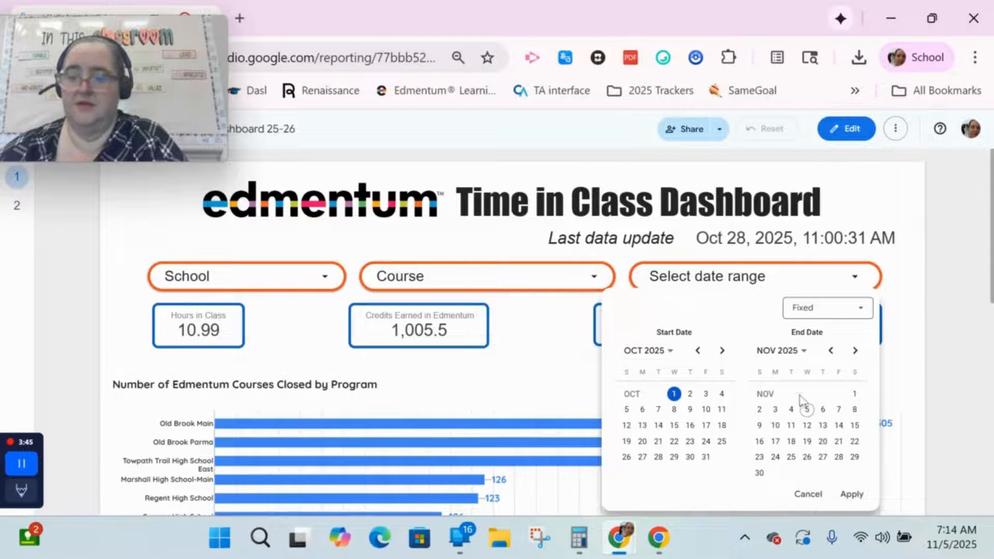
click(830, 351)
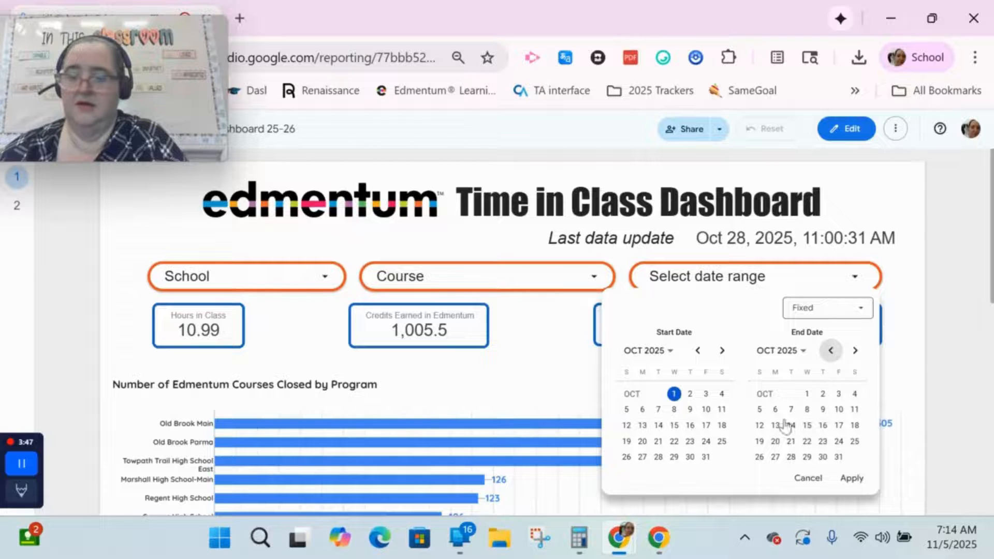
click(839, 458)
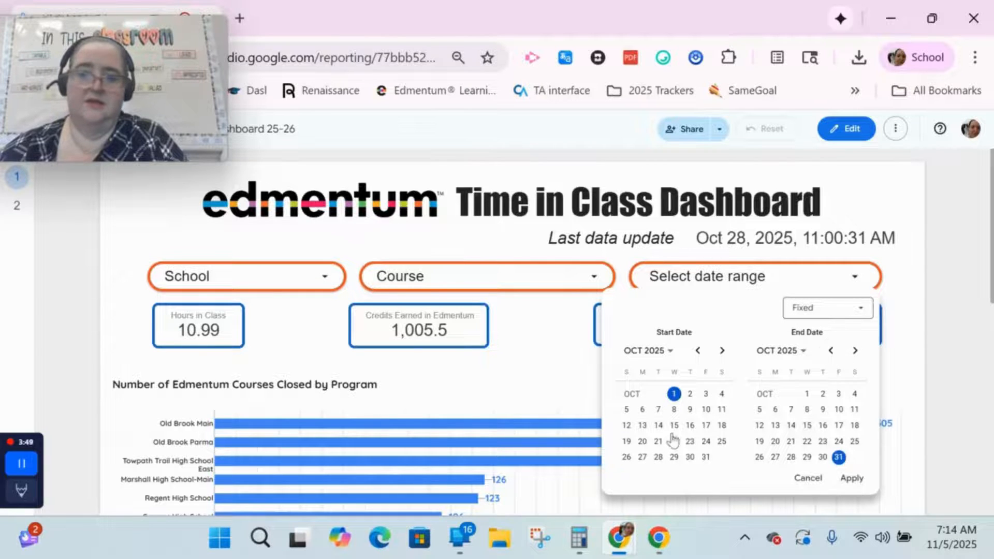
click(855, 479)
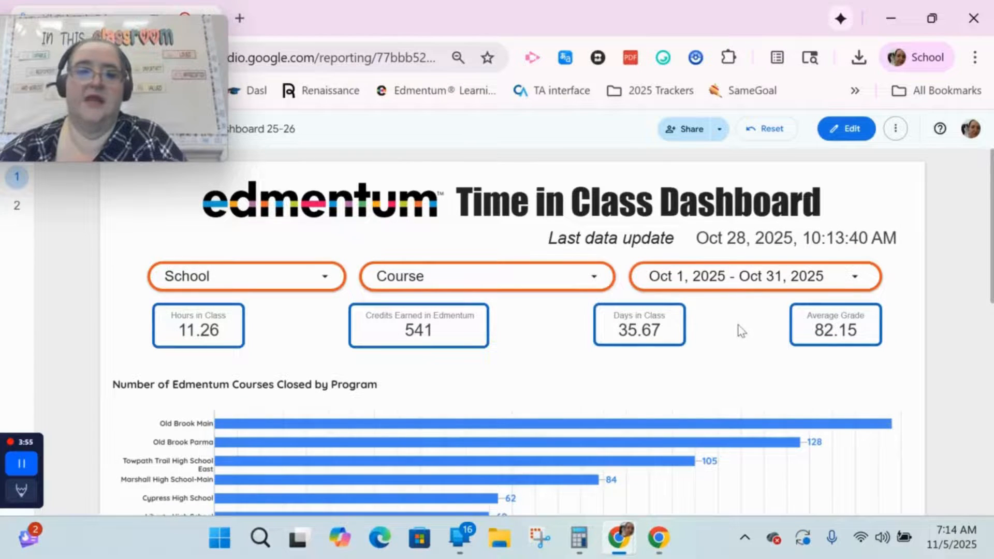
scroll(741, 330, down, 3)
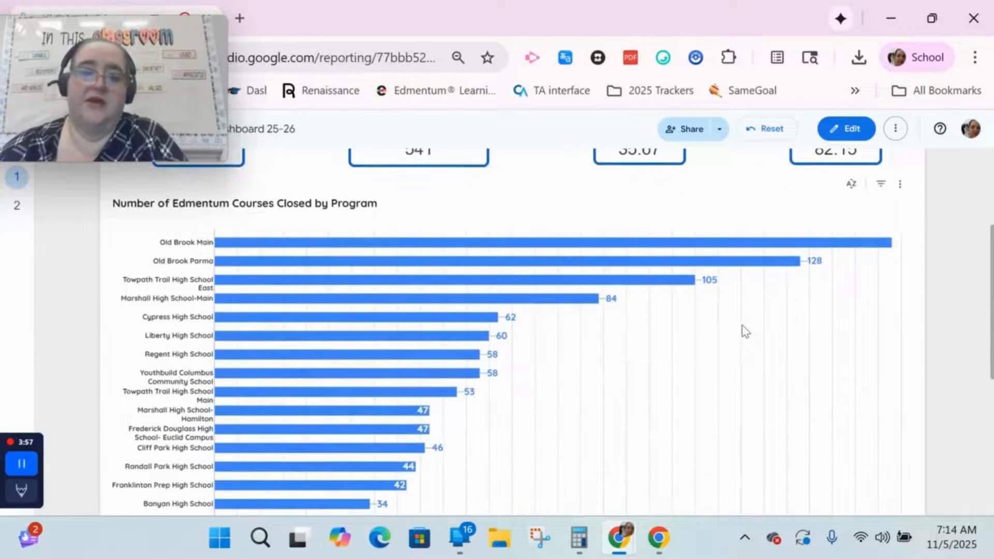
scroll(745, 331, up, 3)
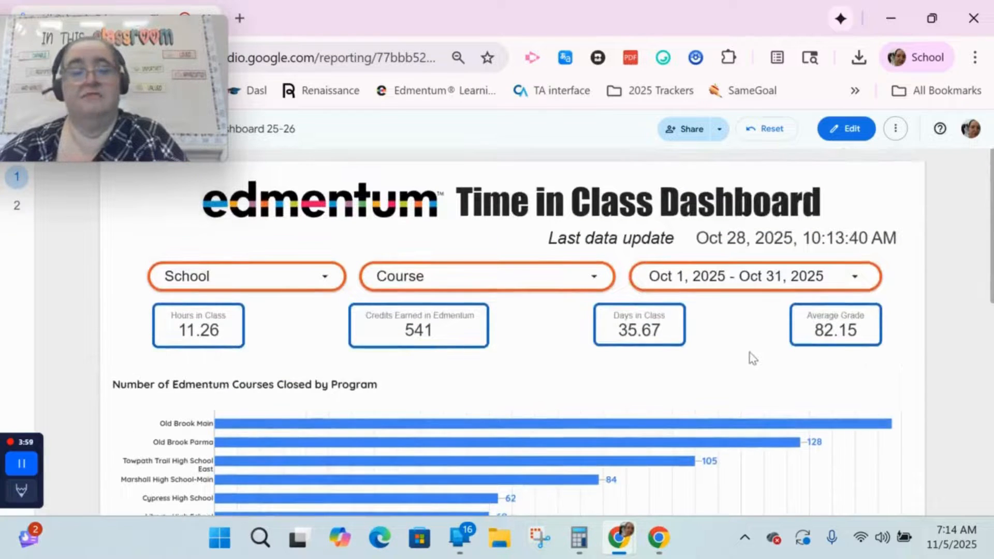